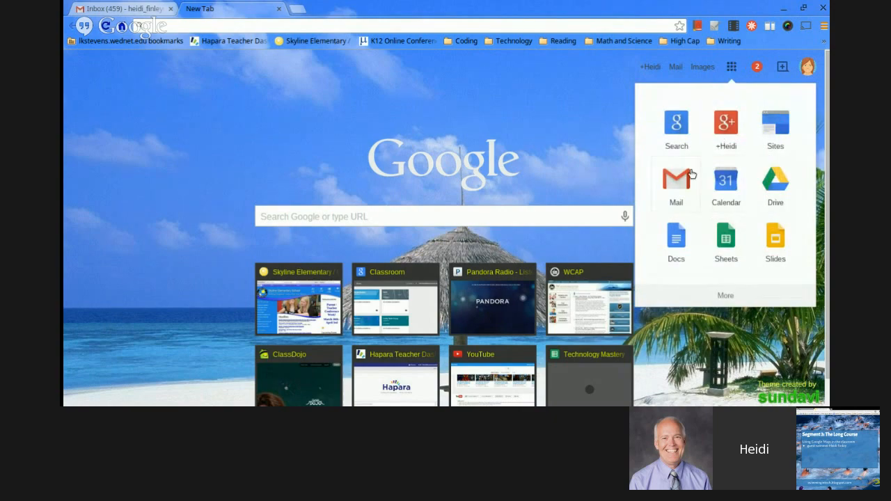
Step: Open Google Maps from the Google apps and switch the map to the Earth view
click(727, 302)
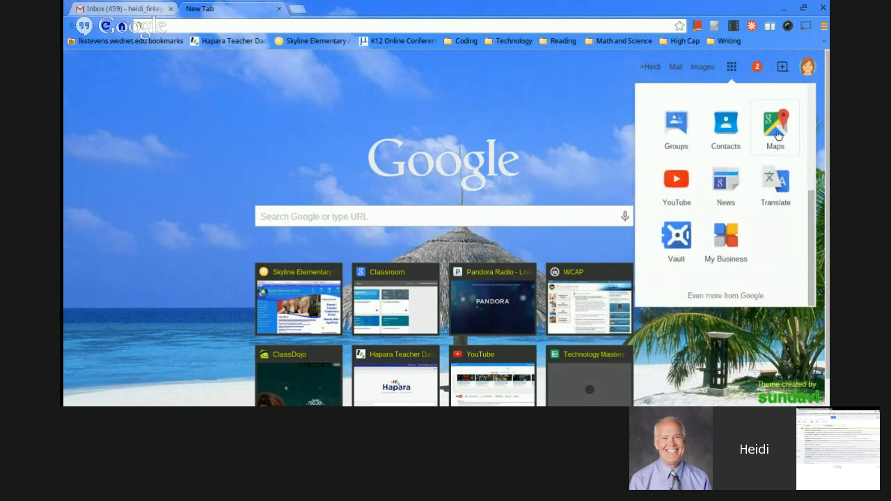
click(777, 134)
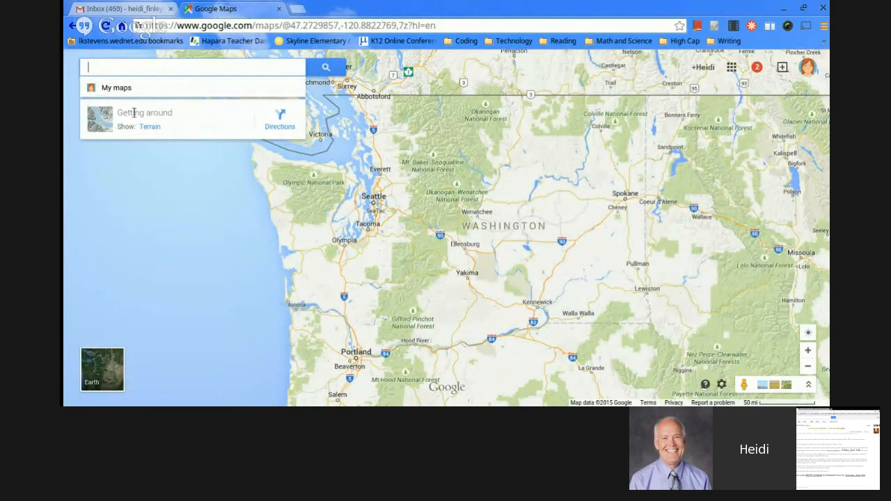
click(99, 373)
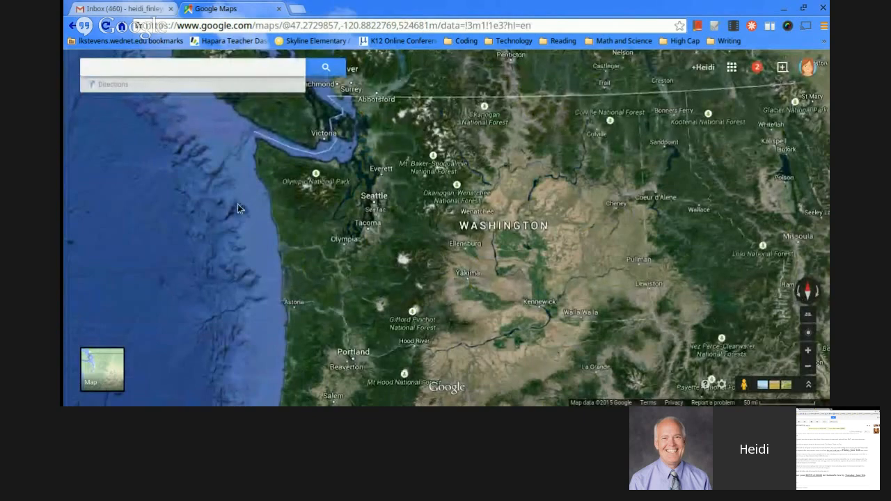
Step: Show the list of My Maps and create a new custom map
click(148, 72)
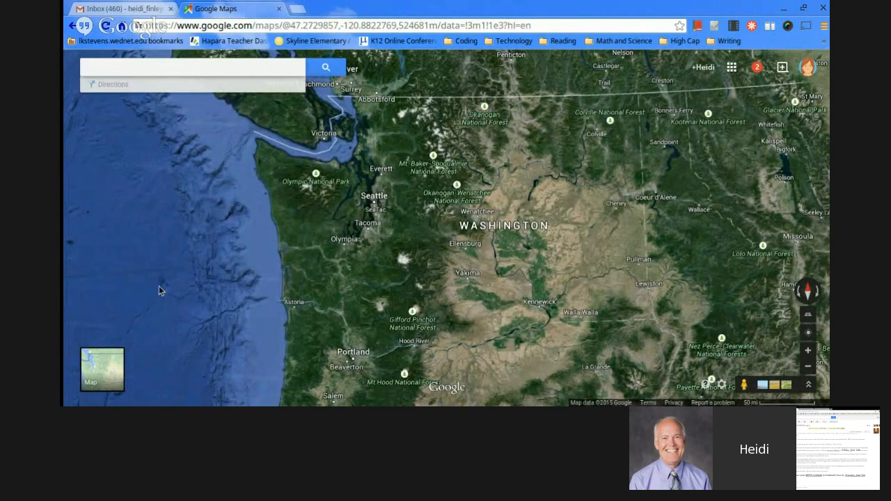
click(104, 69)
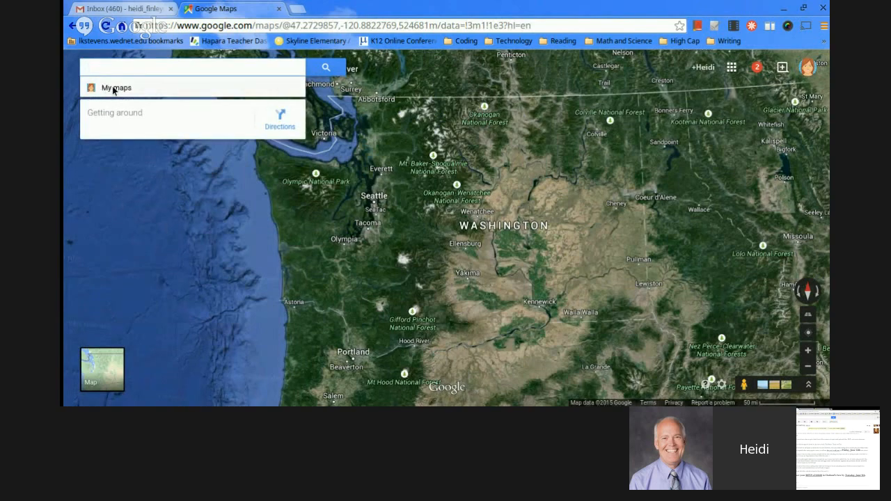
click(115, 88)
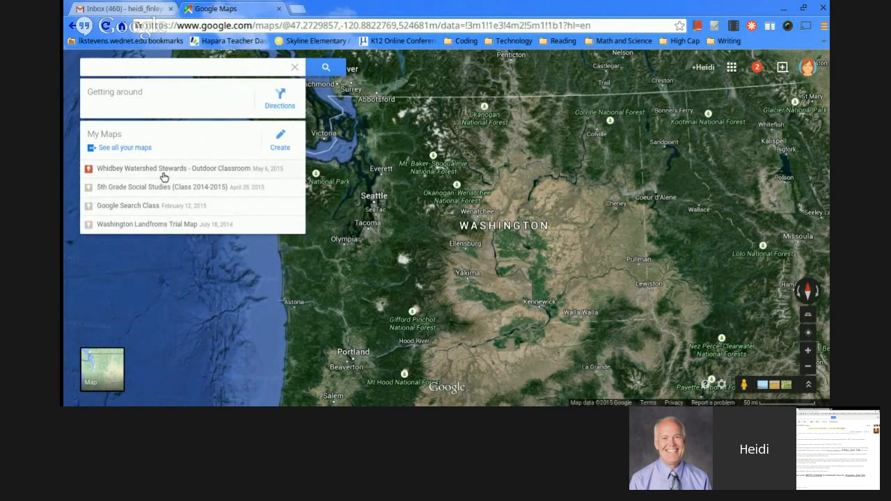
click(280, 145)
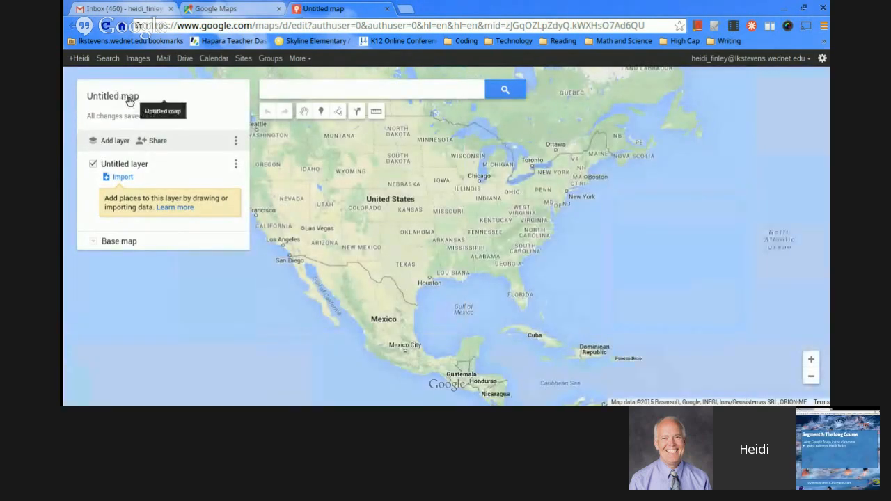
Step: Title the new map "Test map" and save the title
click(129, 102)
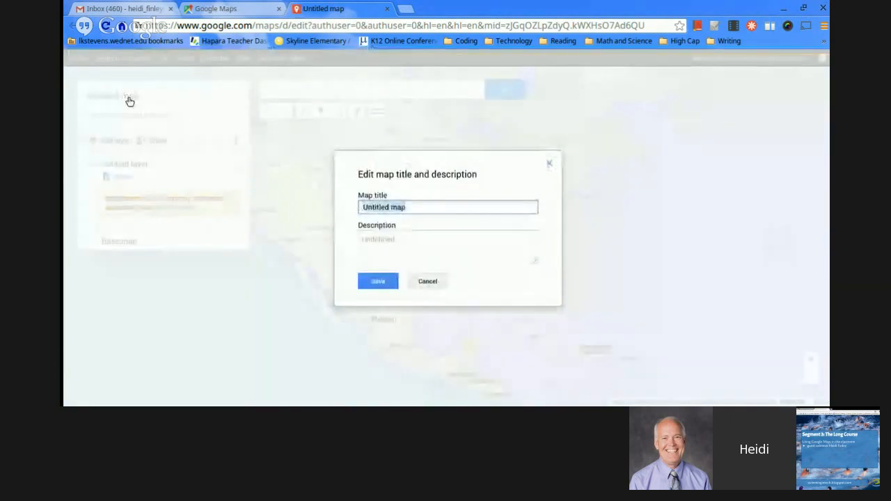
text(Test map)
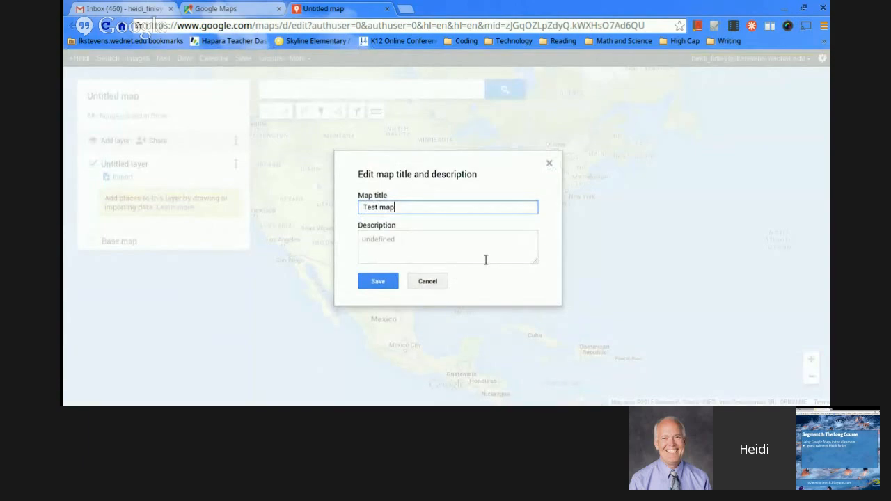
click(382, 286)
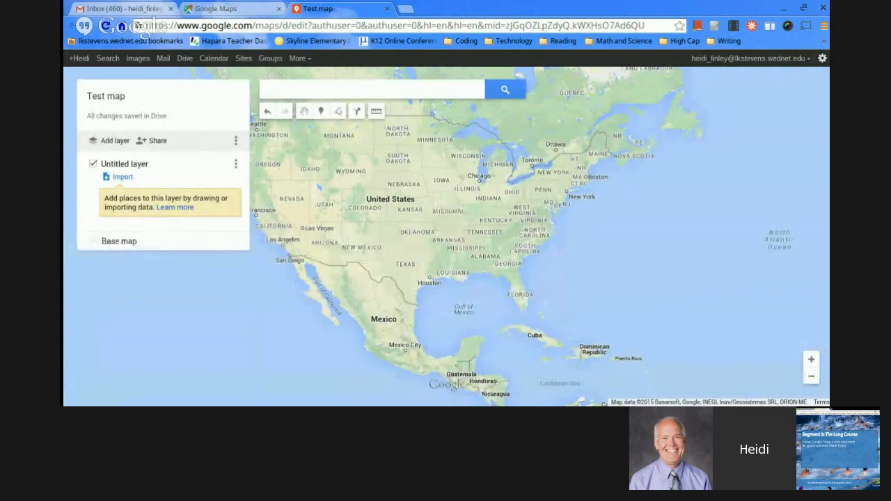
Step: Place a marker in western Washington, just northeast of Everett
click(812, 377)
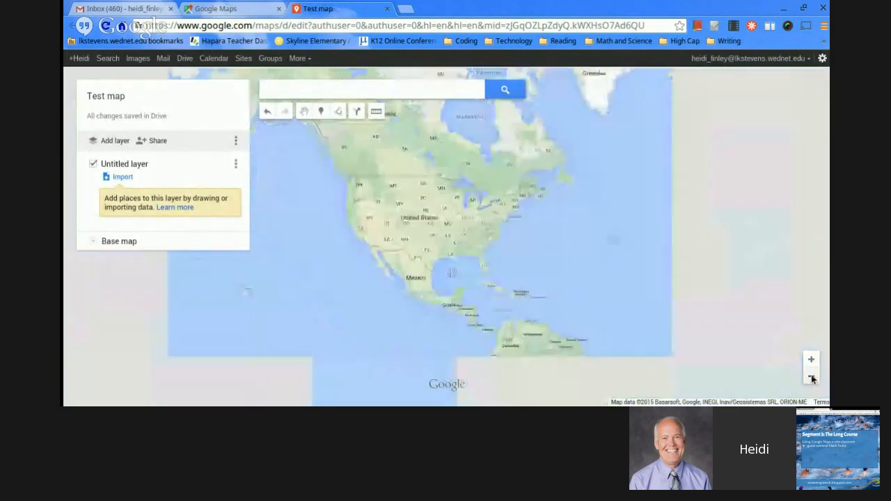
click(812, 360)
click(812, 362)
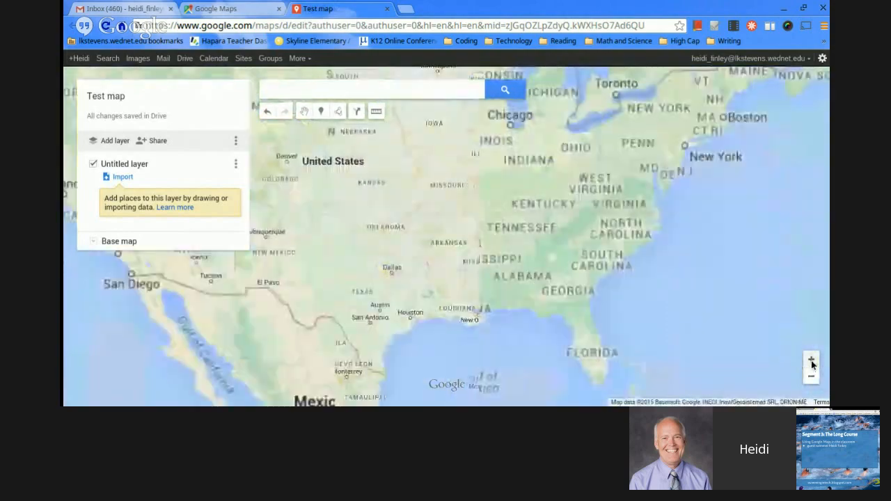
drag(390, 202, 675, 309)
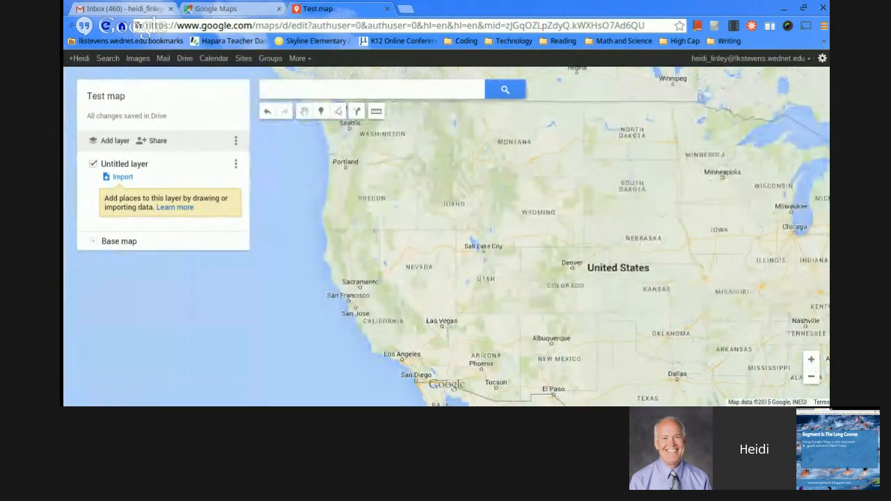
drag(487, 222, 547, 320)
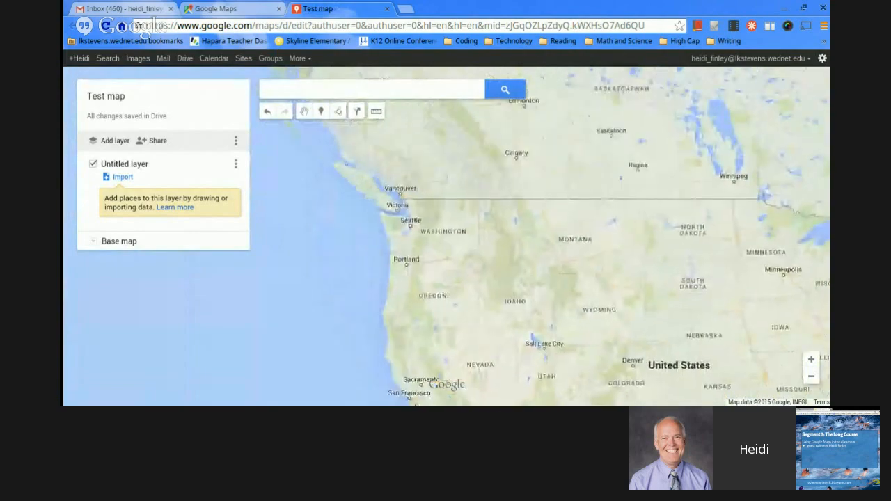
click(810, 361)
click(810, 362)
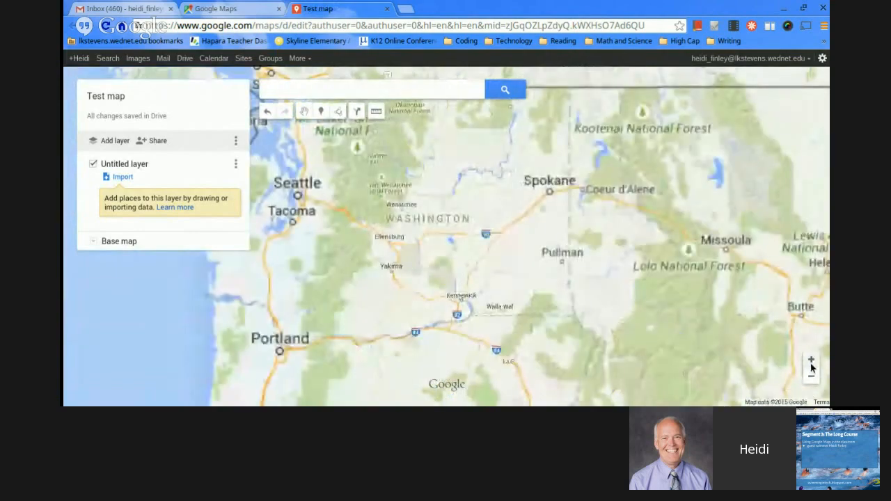
drag(488, 223, 565, 288)
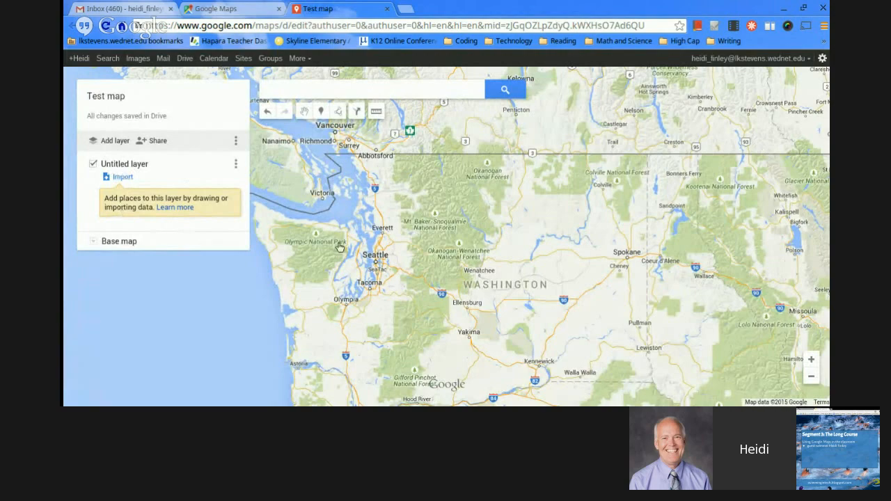
click(320, 112)
click(398, 219)
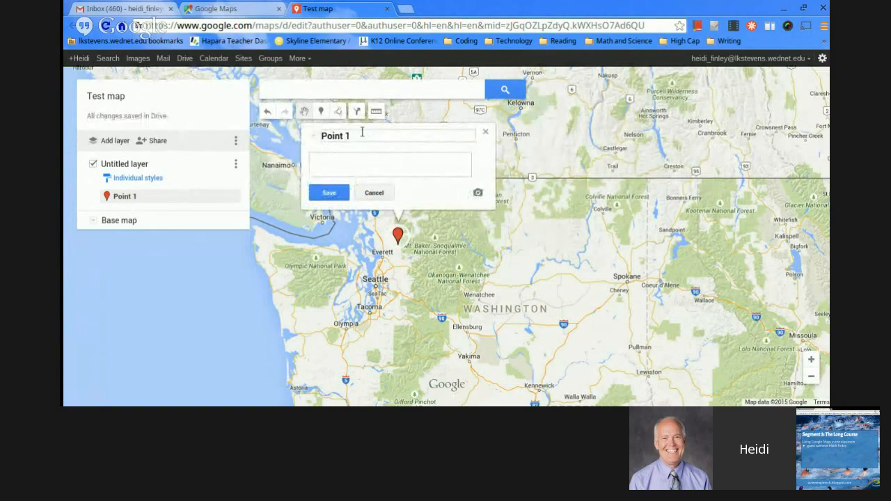
Step: Name the new marker "Test Point"
drag(362, 135, 312, 136)
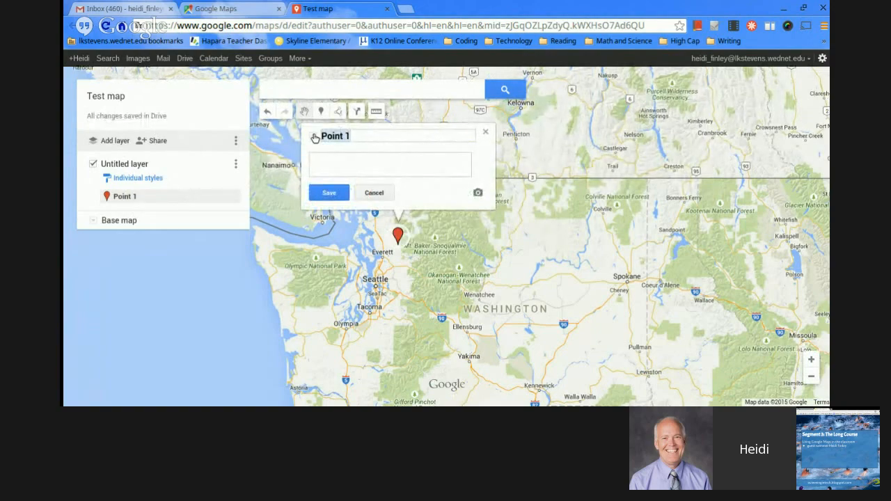
text(Test Point)
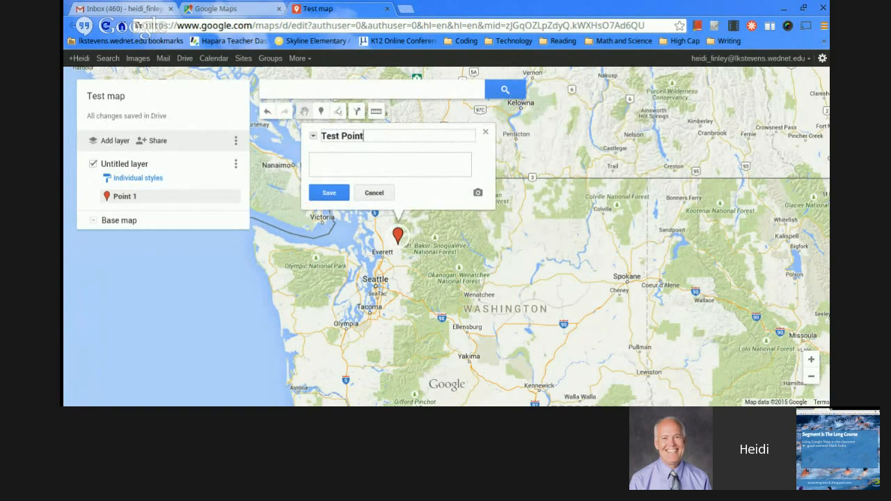
key(Tab)
Step: Enter the marker description "Test Test Test", save the marker details and close its info card
click(357, 153)
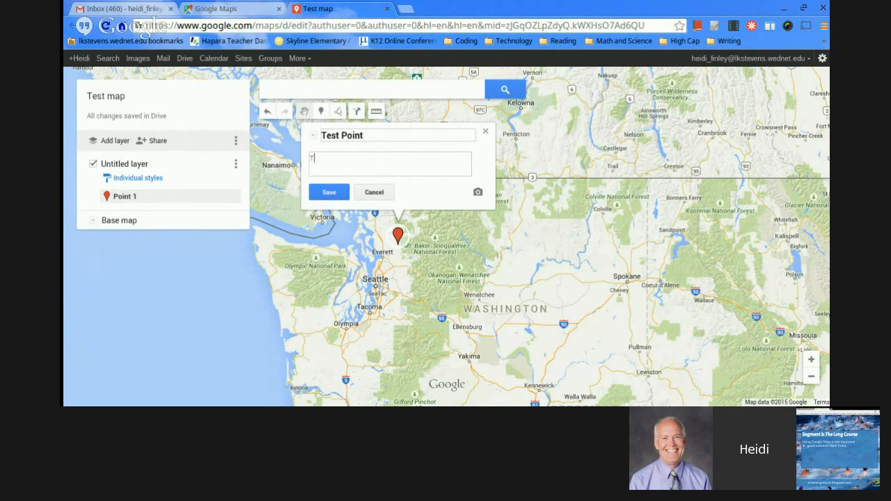
text(Test Test TEst)
key(BackSpace)
key(BackSpace)
key(BackSpace)
text(est)
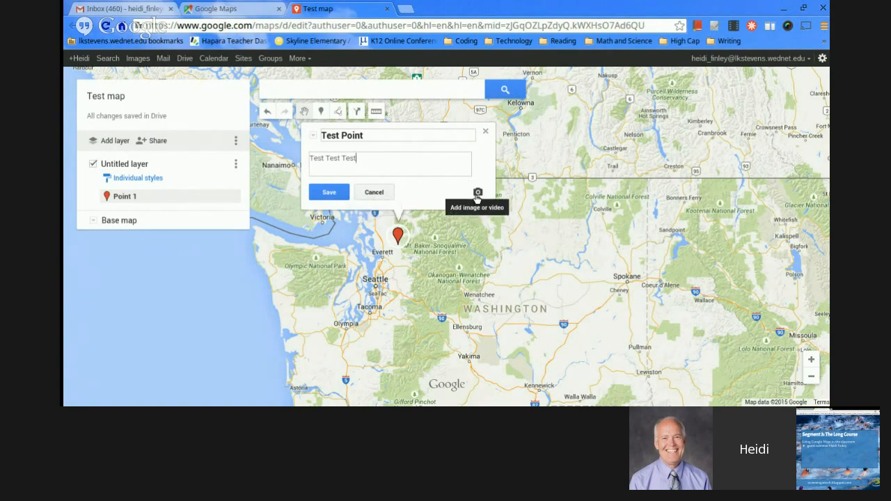
click(476, 195)
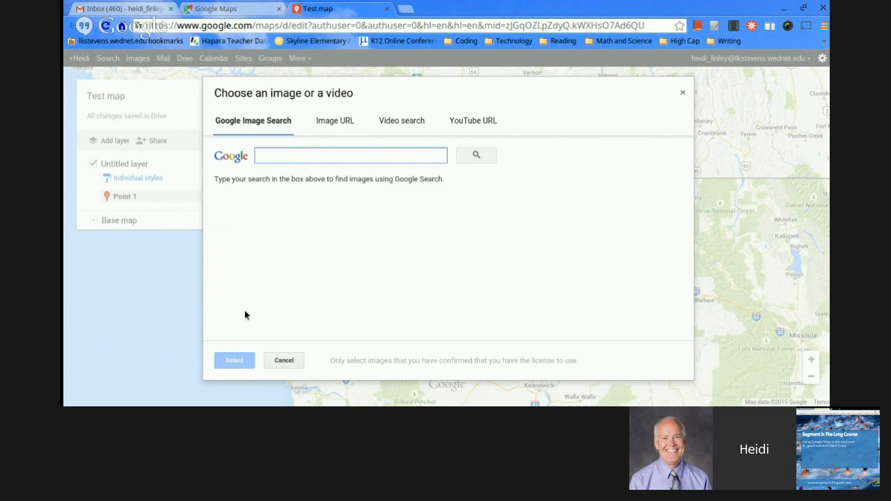
click(683, 96)
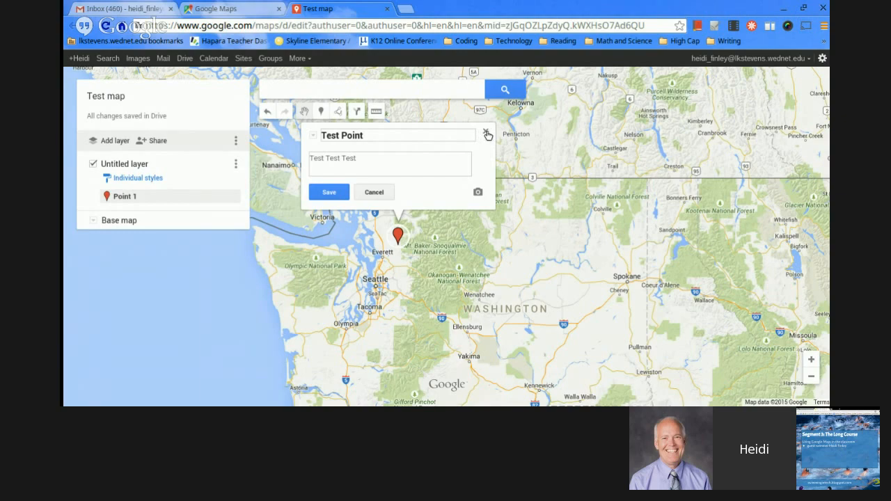
click(328, 194)
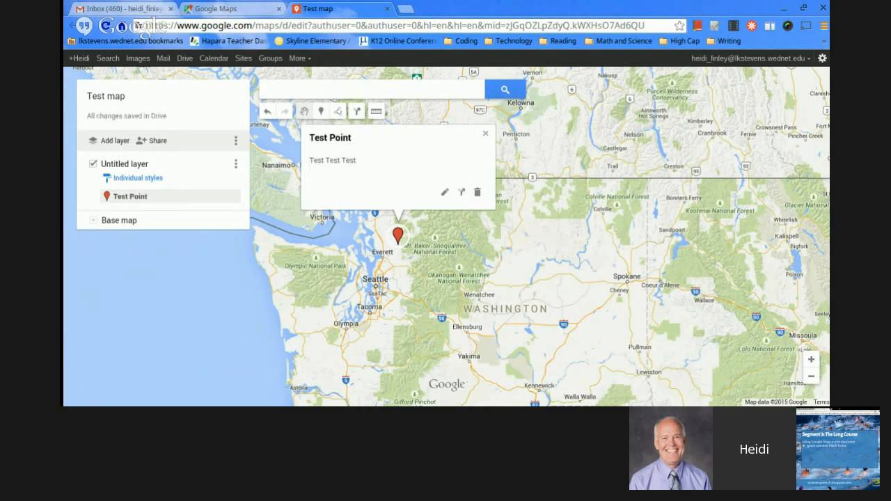
click(486, 136)
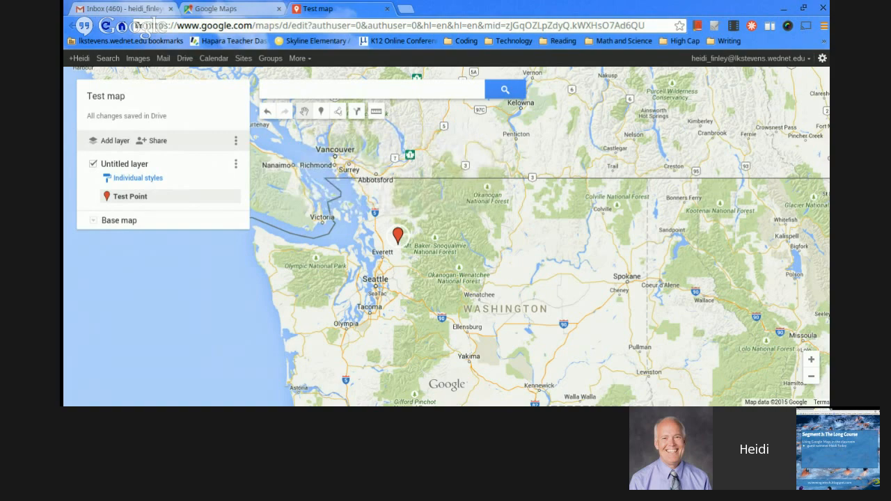
Step: Change the colour of the Test Point marker to teal
mouse_move(115, 201)
click(231, 201)
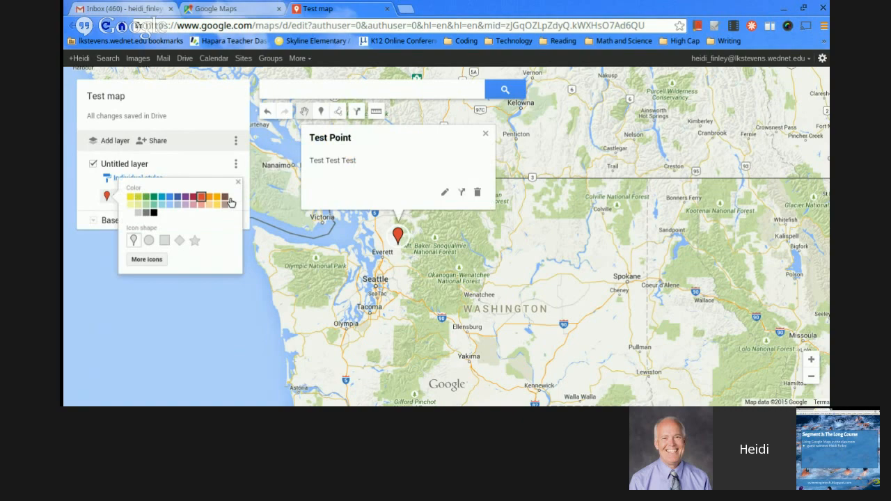
click(156, 200)
Step: Browse the additional marker icons from Business down to Weather, then close the style options without choosing one
click(153, 263)
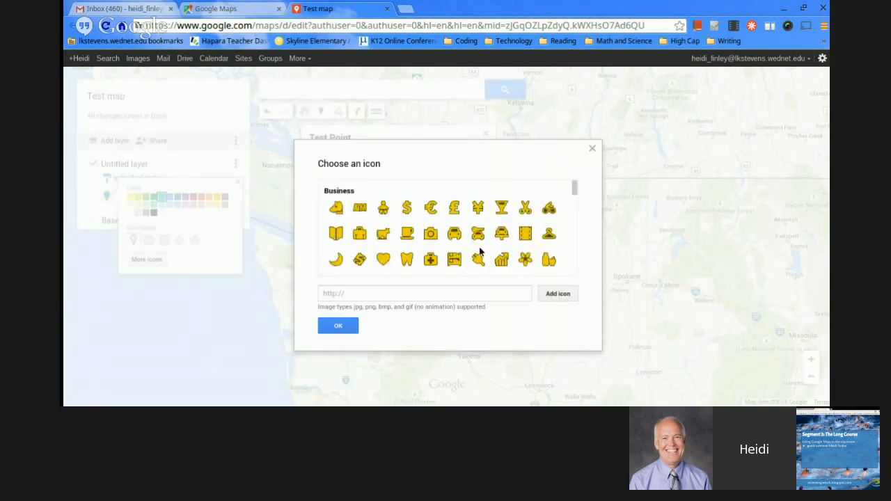
drag(574, 192, 574, 278)
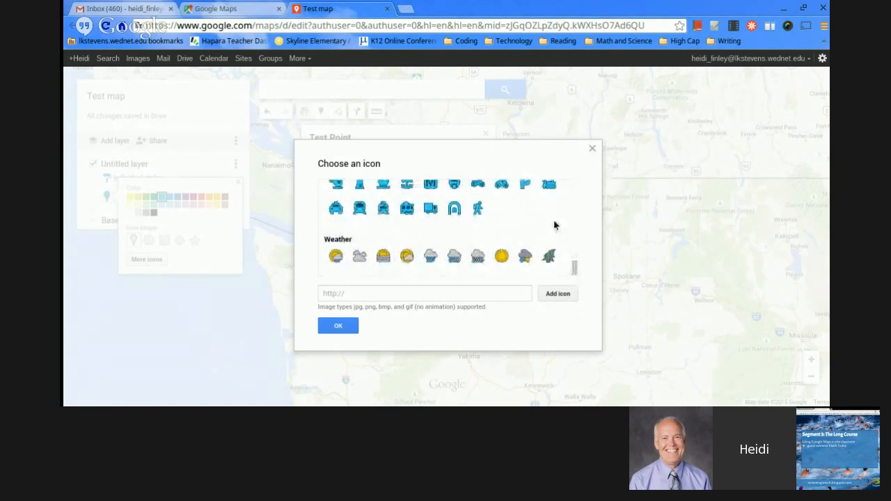
click(592, 150)
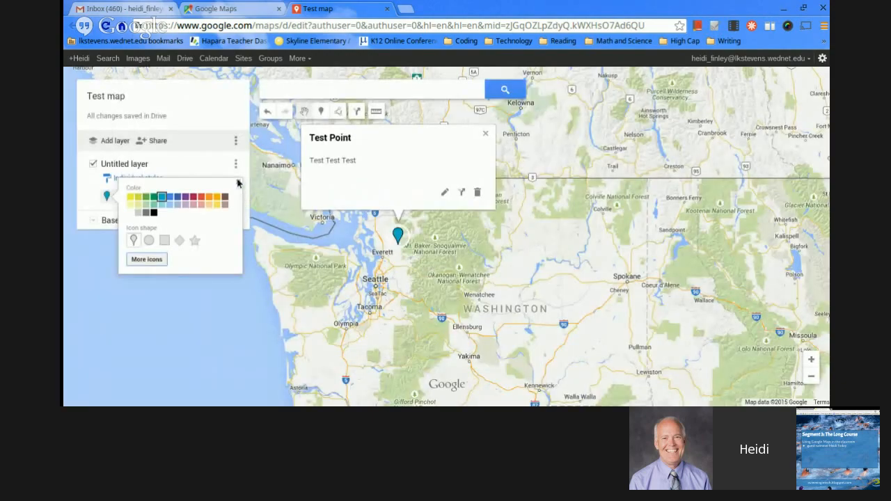
click(238, 183)
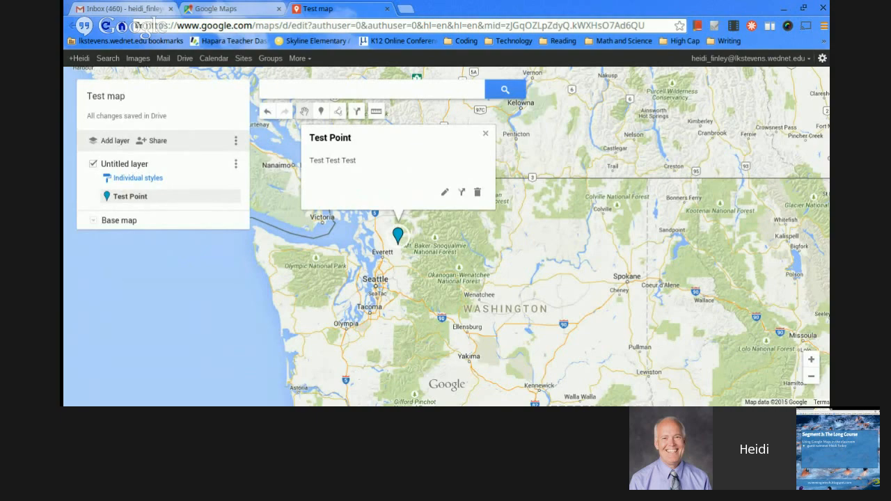
click(822, 60)
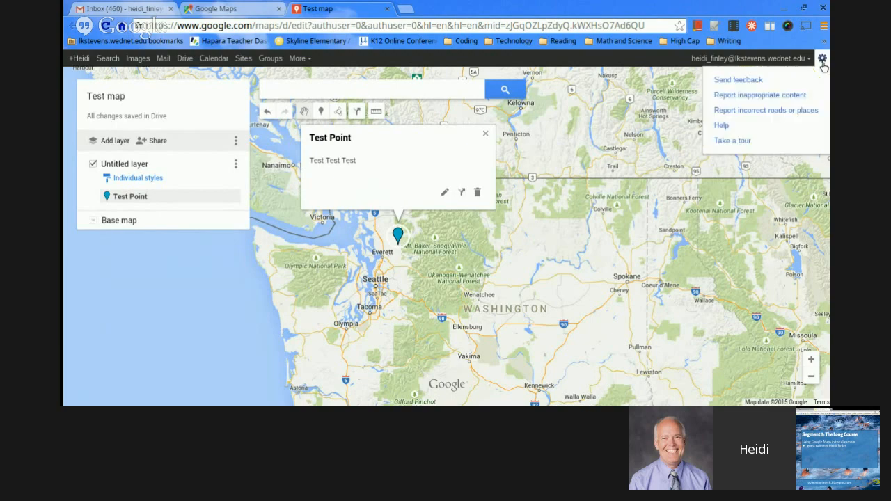
click(138, 180)
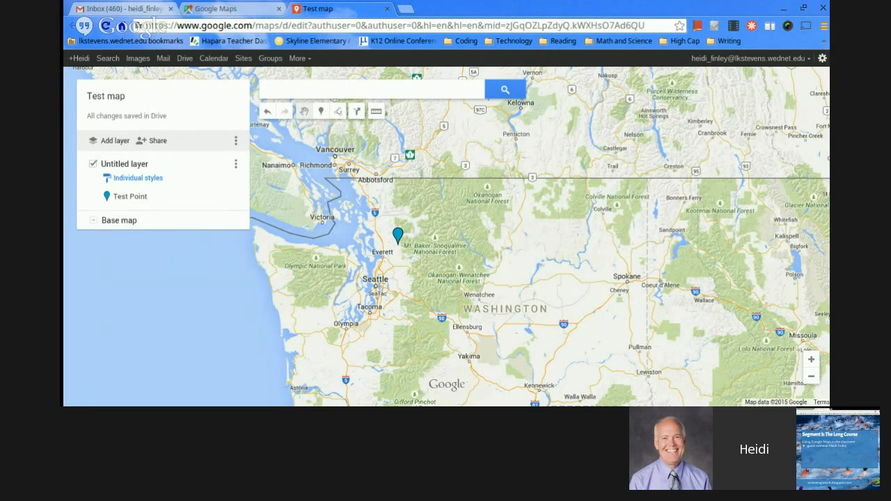
click(807, 62)
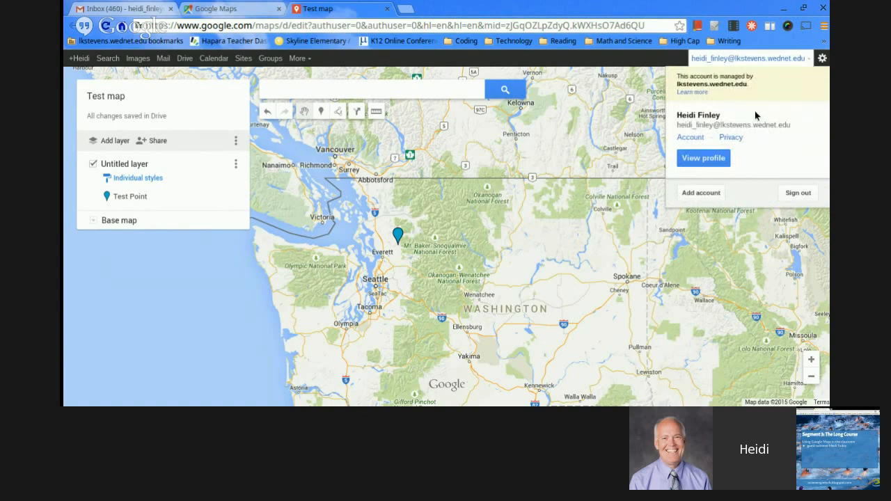
click(626, 240)
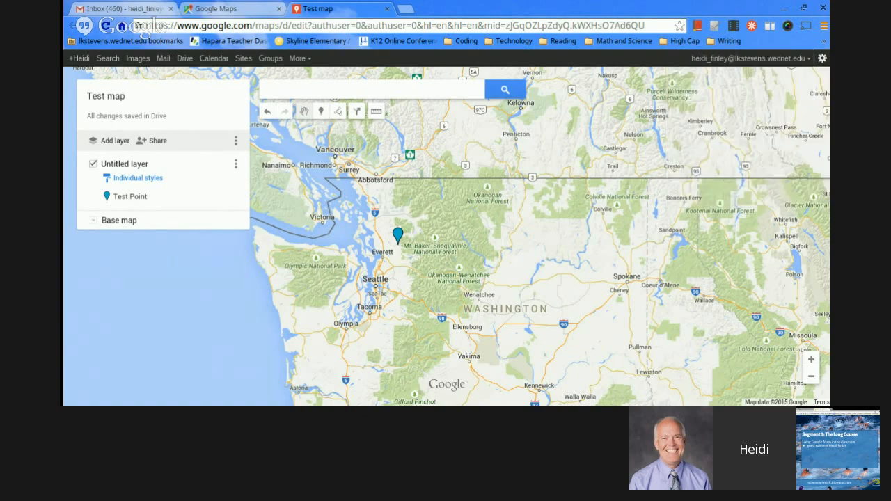
click(823, 59)
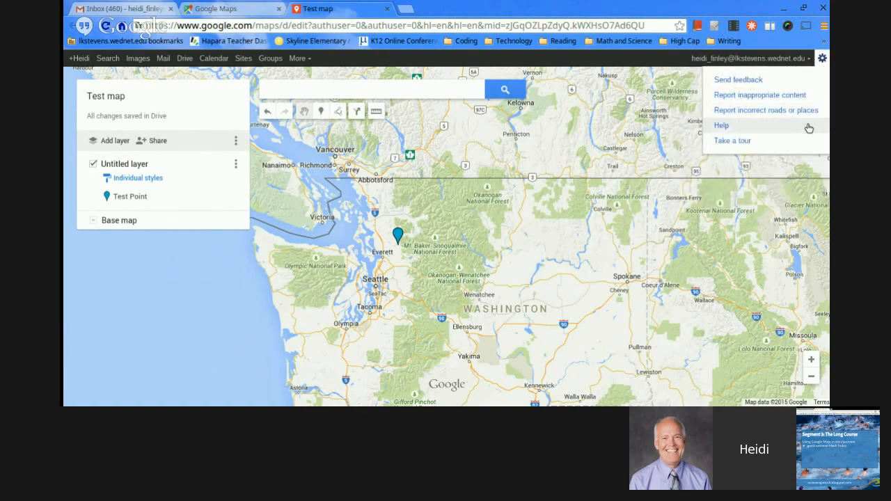
click(326, 63)
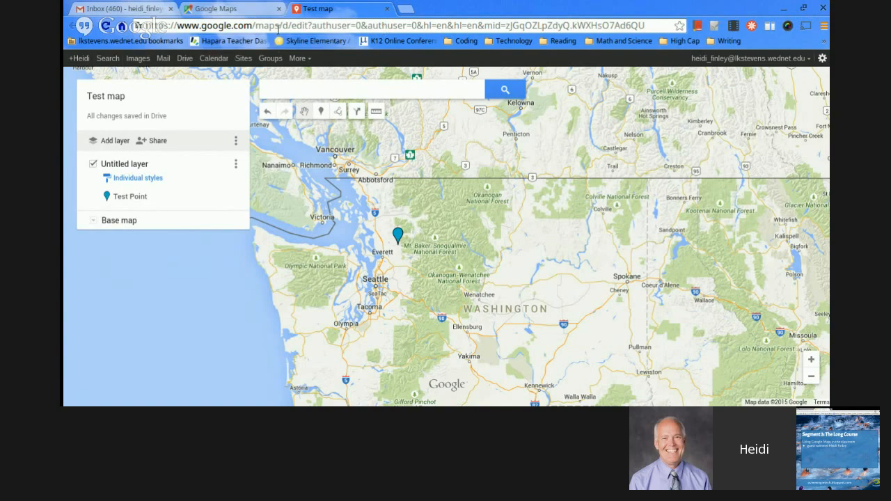
click(305, 63)
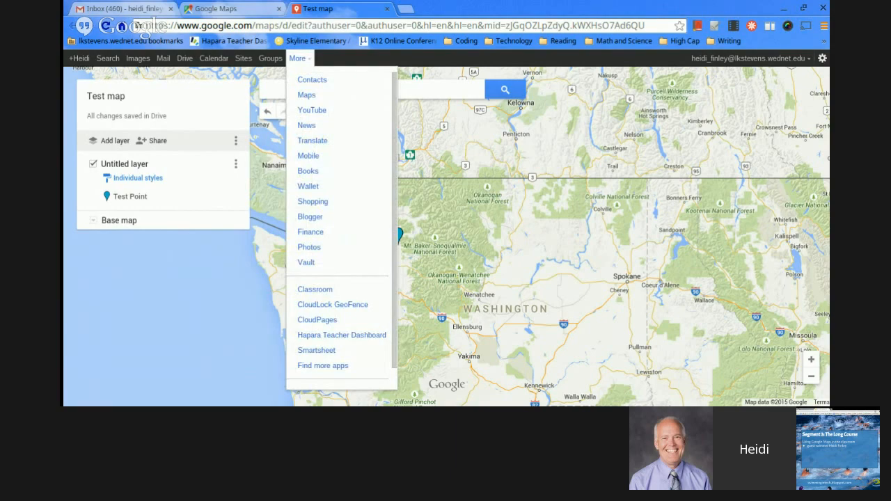
key(Escape)
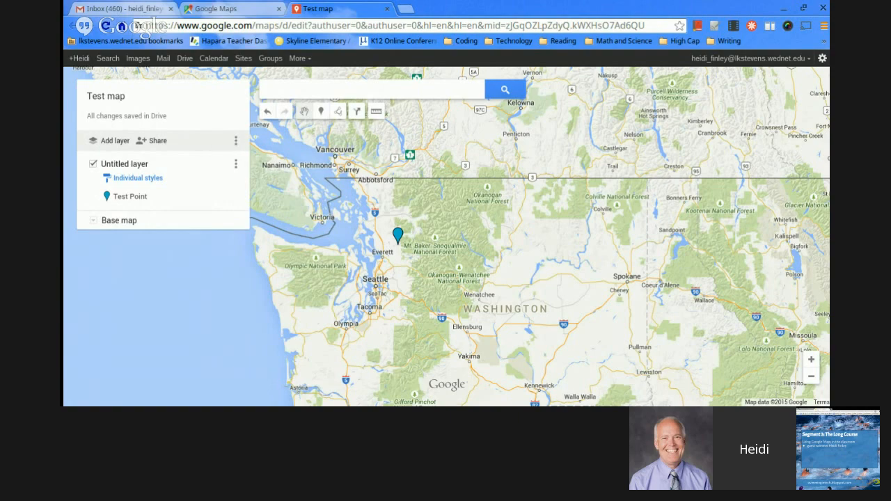
Step: Review the Test map's sharing settings and link-sharing options, keeping its title and leaving the access level as it is
click(154, 142)
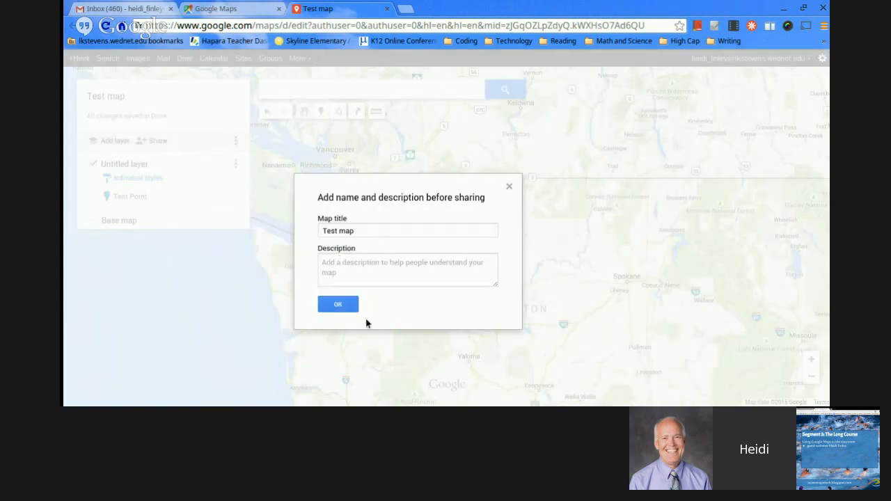
click(339, 310)
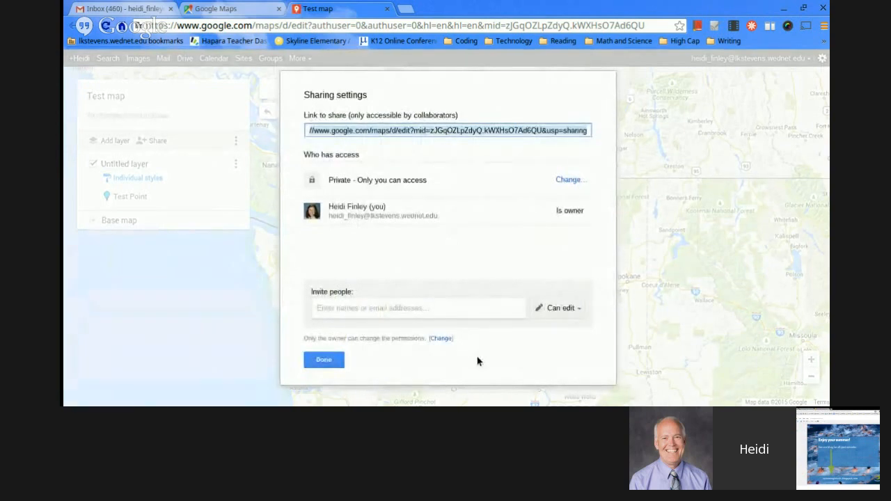
click(569, 181)
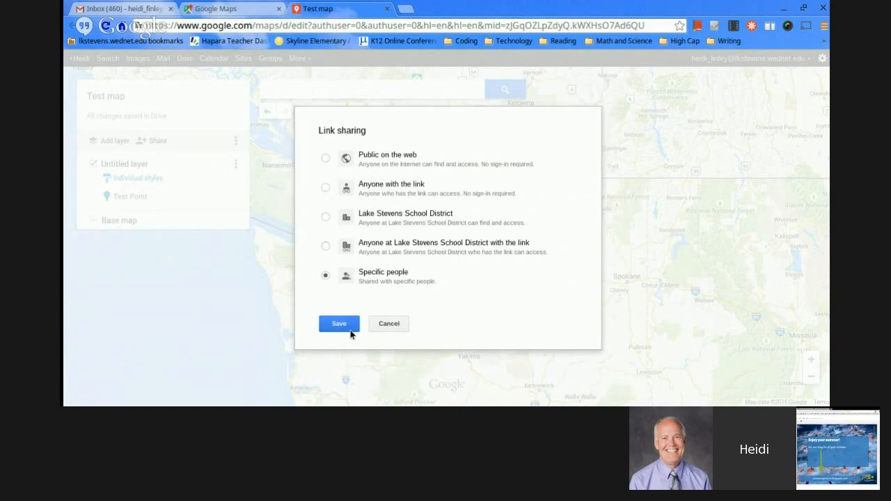
click(388, 323)
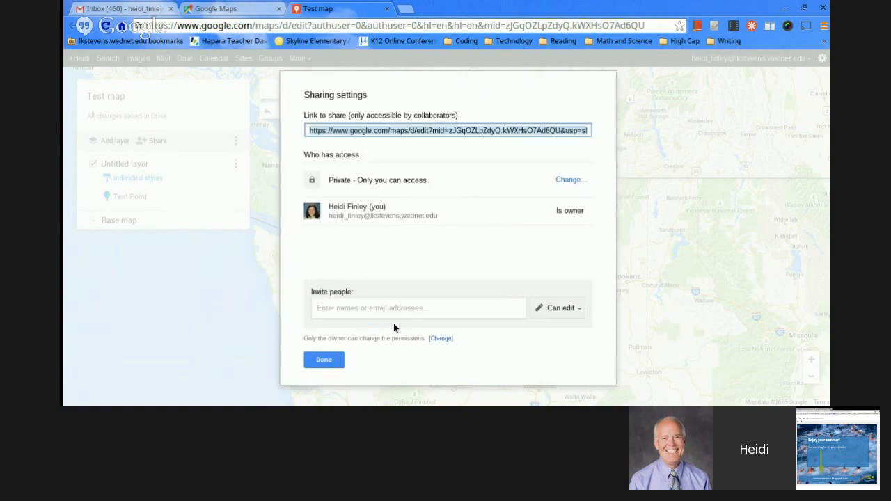
click(316, 360)
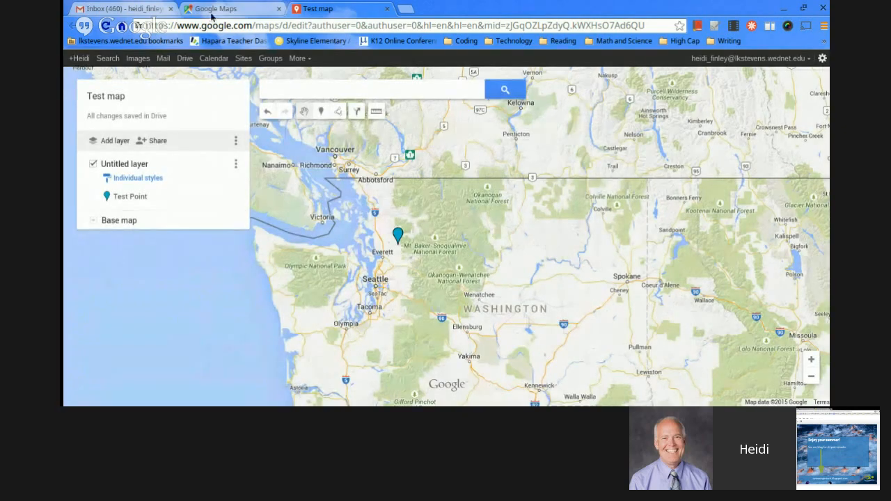
Step: Switch to Google Maps and open the original of the "5th Grade Social Studies (Class 2014-2015)" map
click(227, 11)
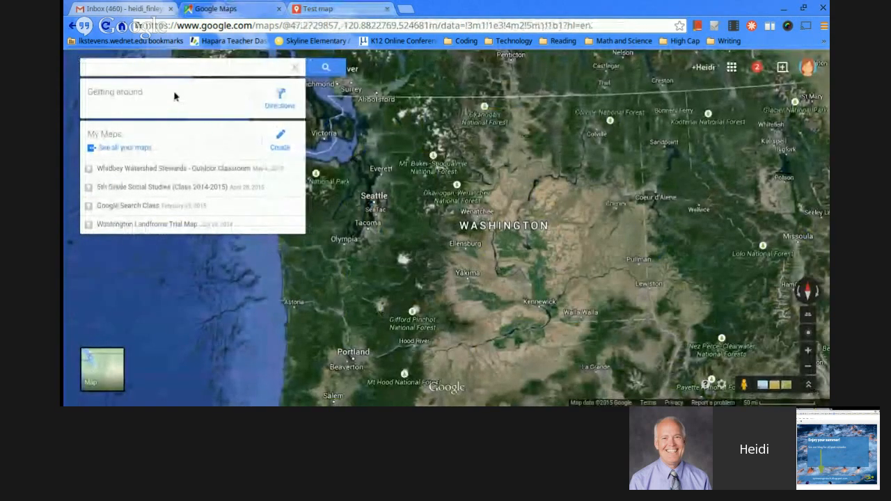
click(167, 188)
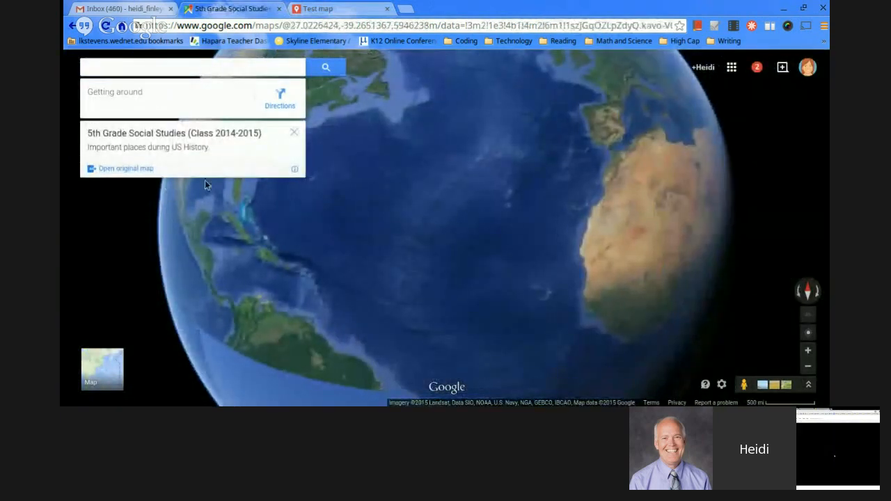
click(808, 352)
click(808, 352)
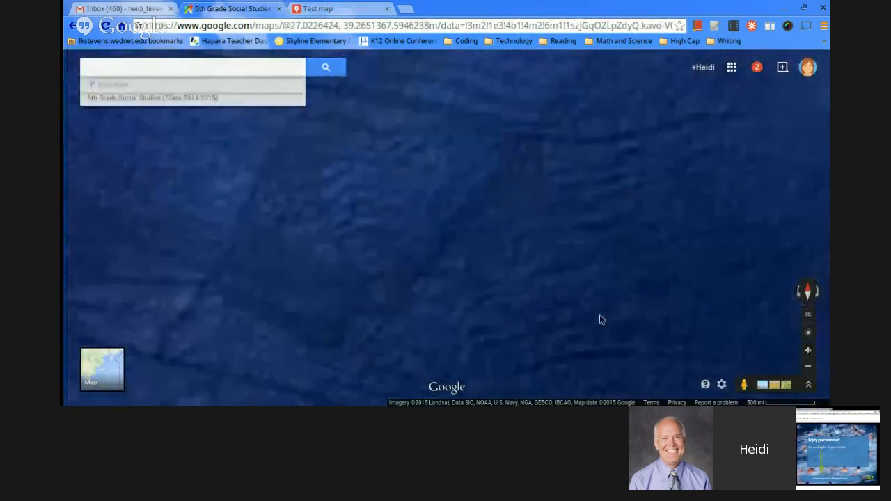
right_click(268, 202)
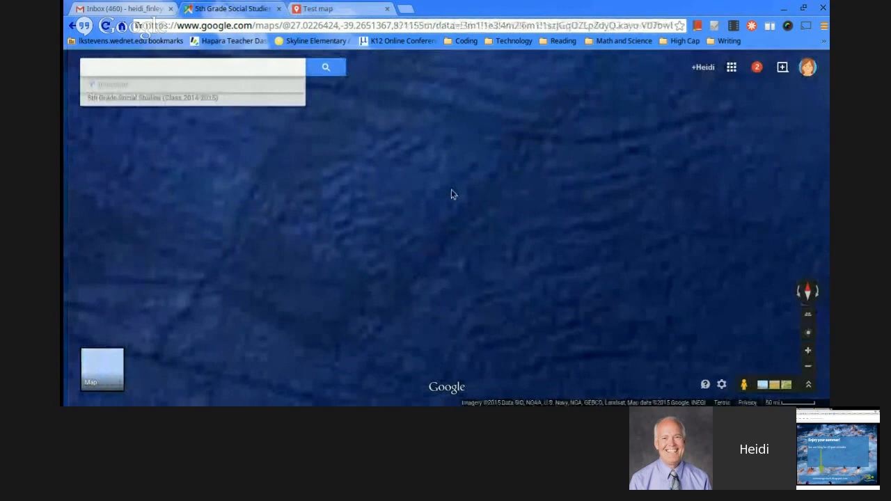
click(201, 103)
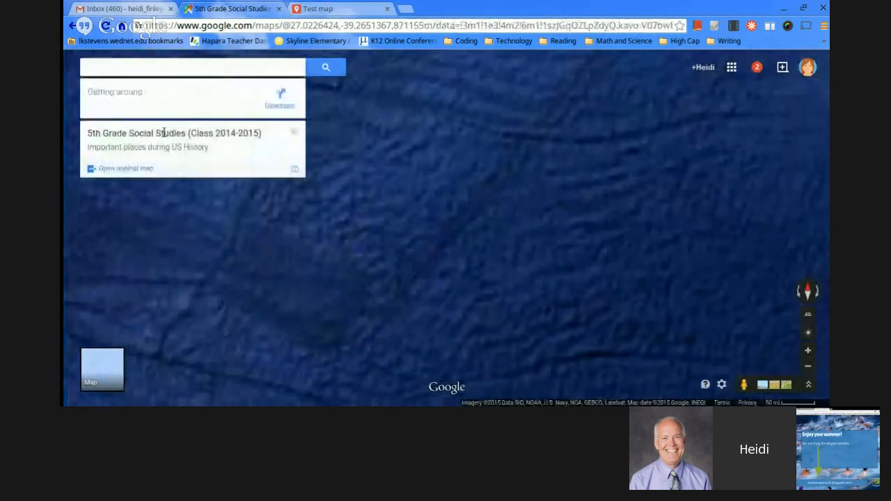
click(130, 169)
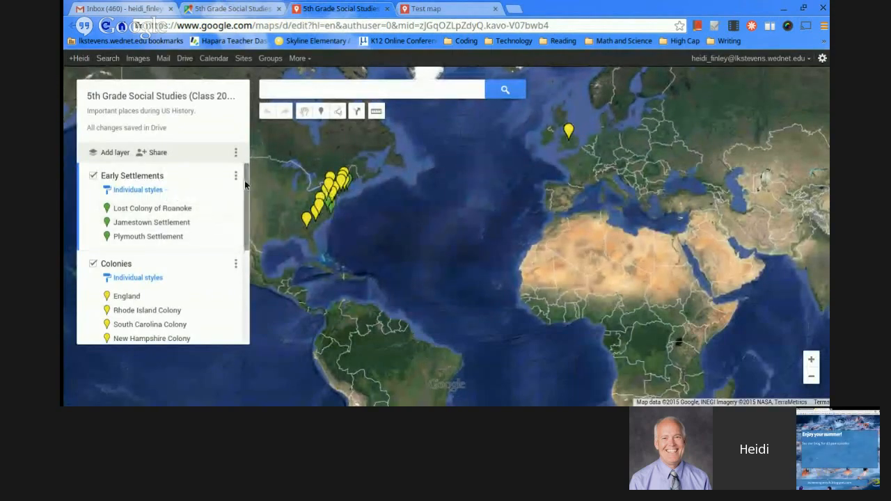
Step: Show the Slavery layer on the map and look through its list of markers
drag(244, 180, 245, 295)
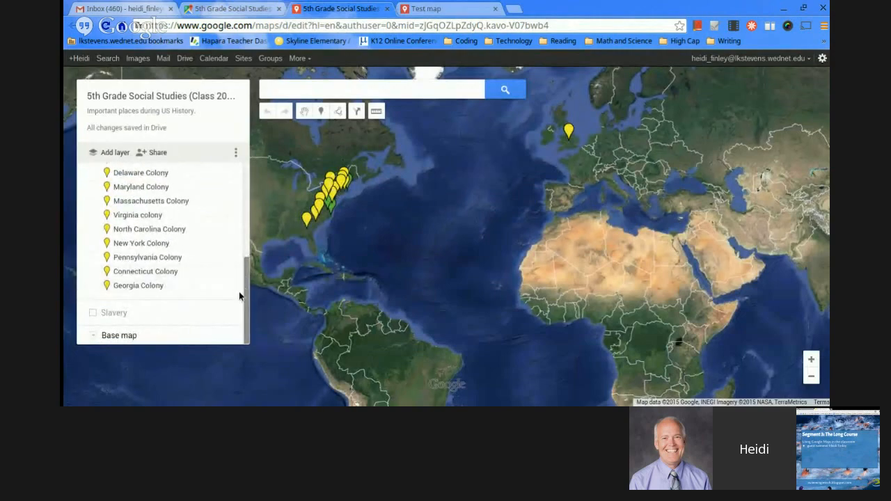
click(93, 313)
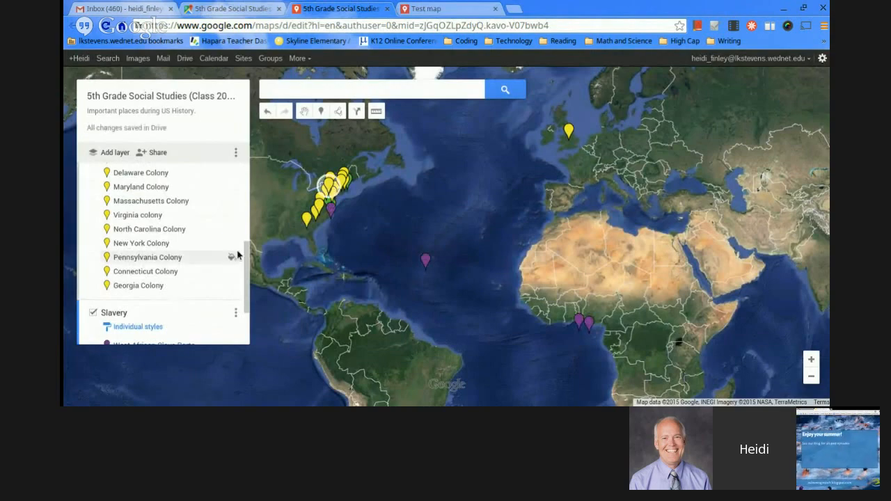
drag(245, 256, 246, 288)
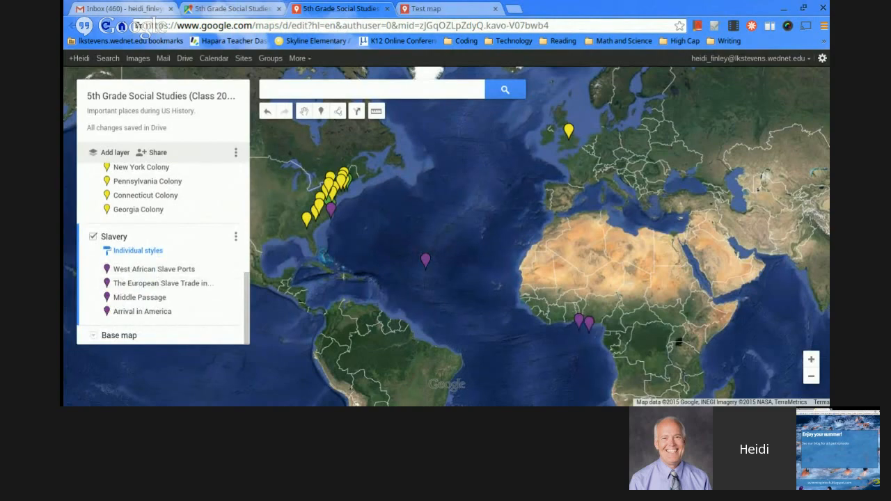
mouse_move(246, 285)
mouse_down()
mouse_move(243, 193)
mouse_move(237, 276)
mouse_up()
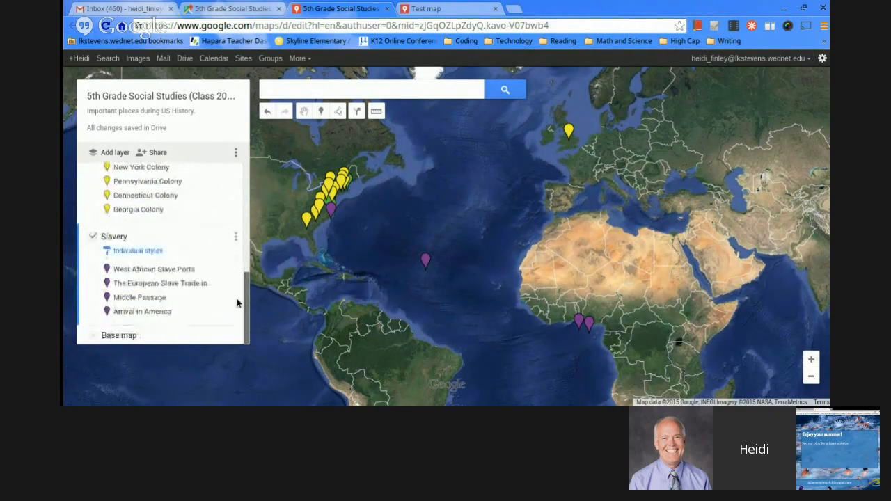
Step: Examine the Virginia colony marker on the US East Coast, paging through its photos to the fourth, and close its info card
click(811, 359)
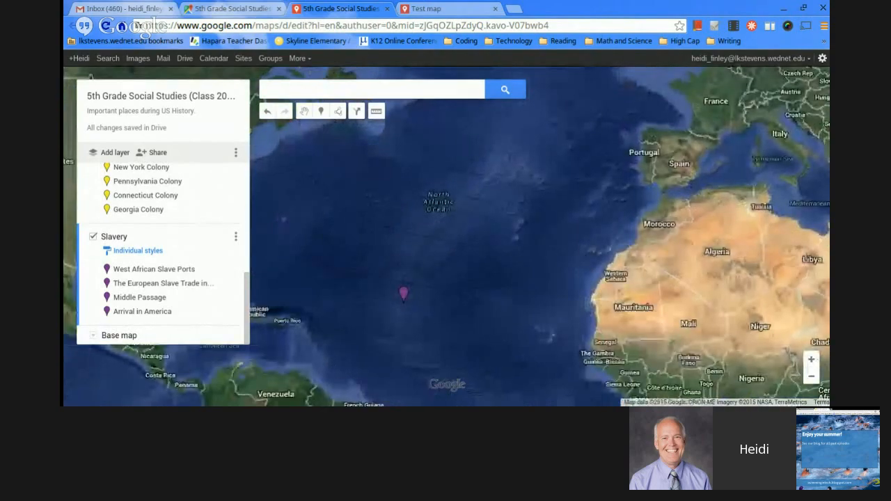
drag(362, 209, 599, 299)
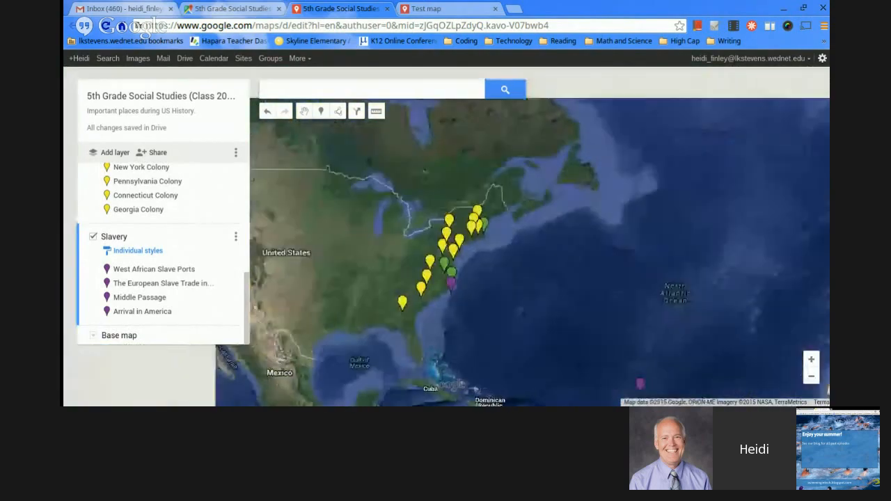
click(811, 360)
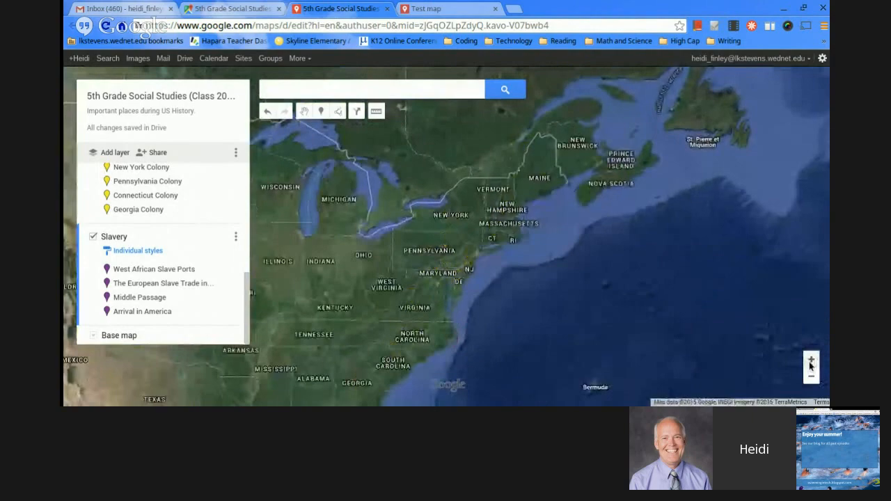
click(811, 360)
drag(528, 292, 540, 211)
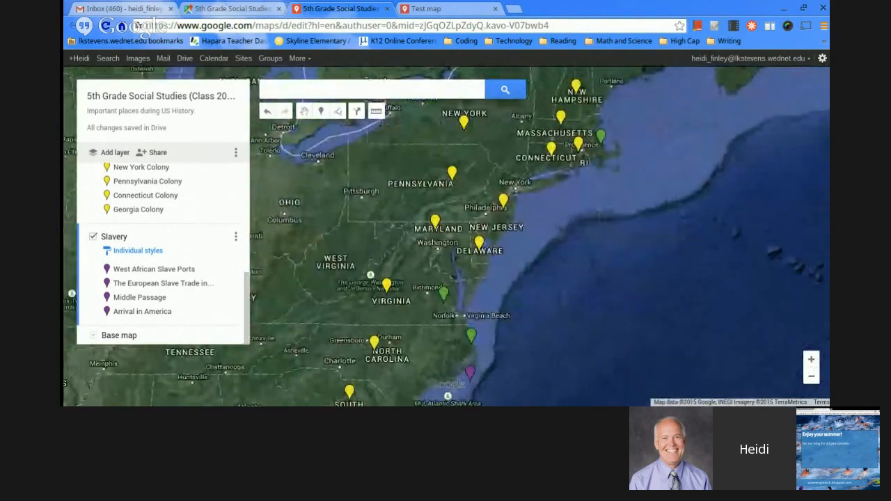
click(386, 284)
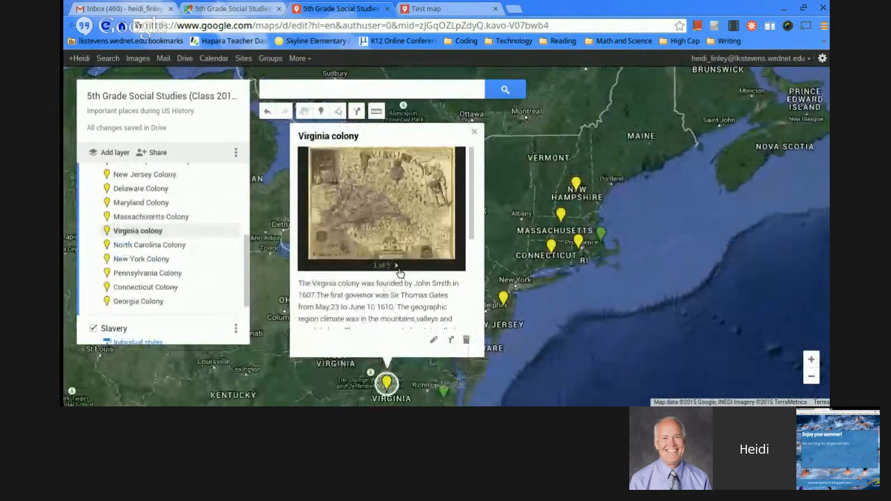
drag(472, 235, 464, 365)
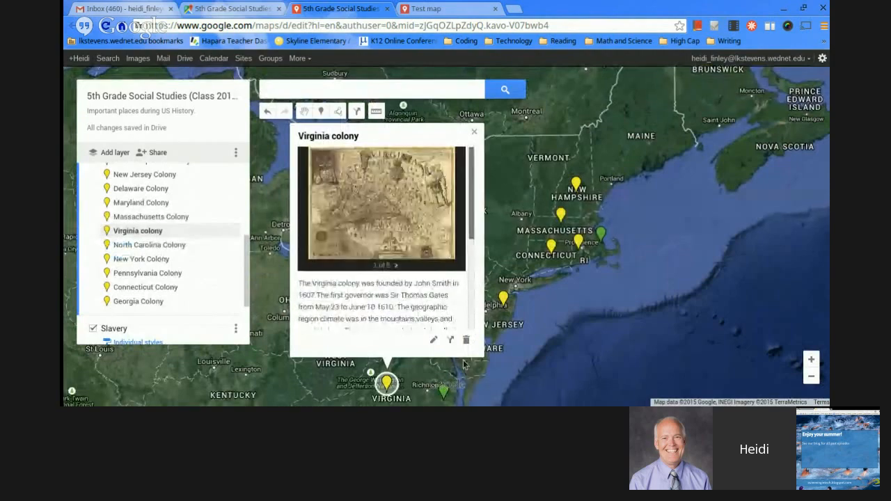
click(396, 267)
click(395, 266)
click(396, 267)
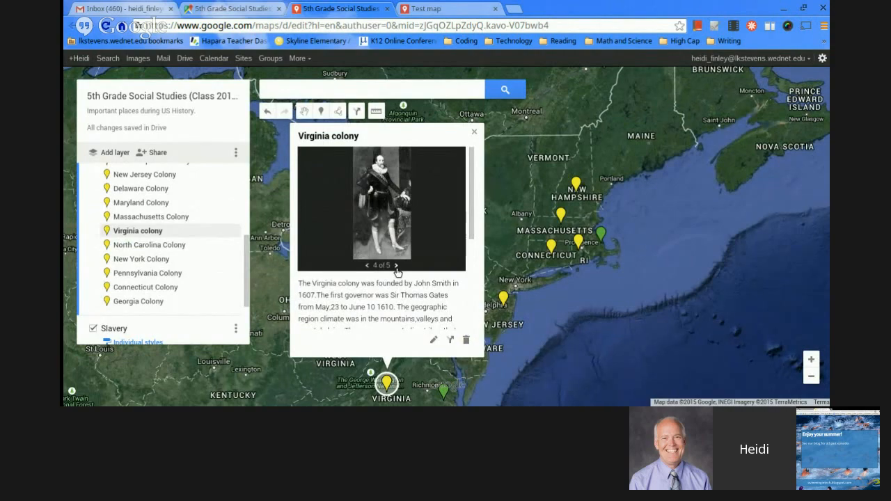
click(474, 132)
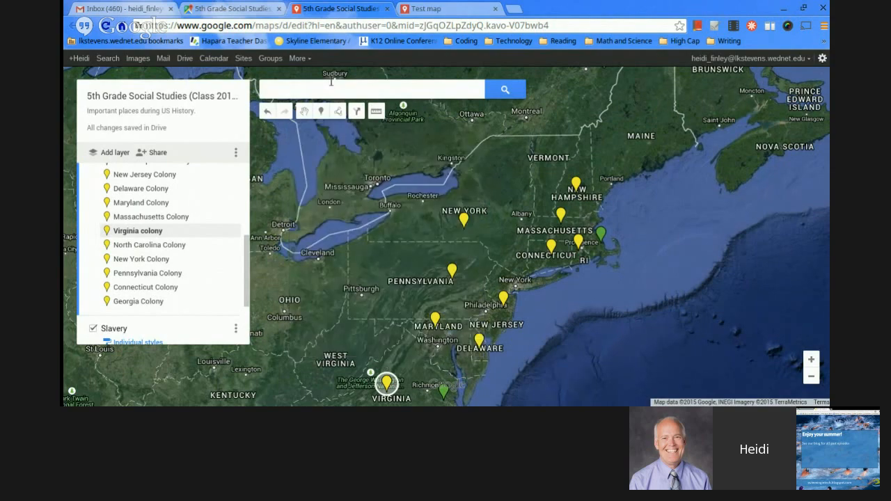